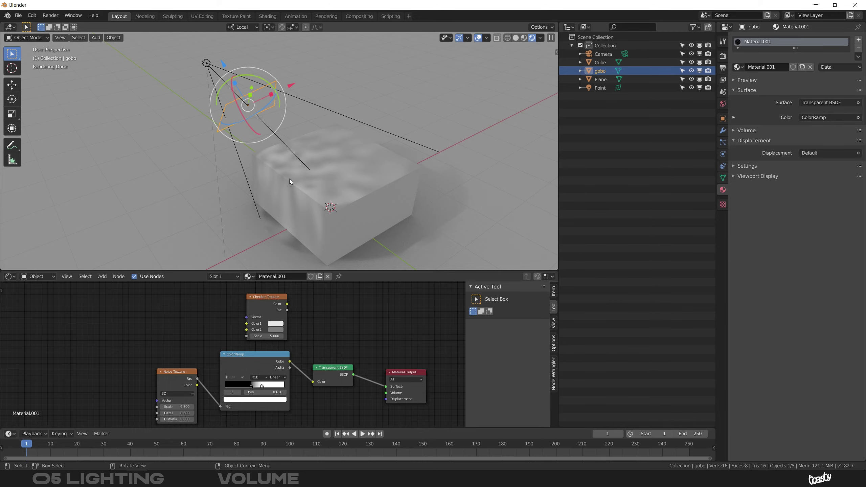
# Step: Delete the gobo object from the scene
pyautogui.moveTo(304, 167)
pyautogui.mouseDown(button='middle')
pyautogui.moveTo(337, 171)
pyautogui.moveTo(303, 165)
pyautogui.mouseUp(button='middle')
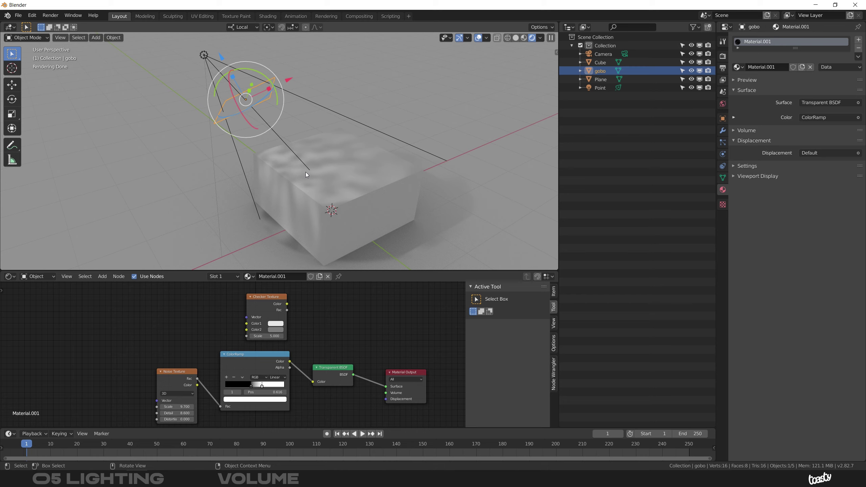
pyautogui.moveTo(309, 172); pyautogui.dragTo(371, 106, button='middle')
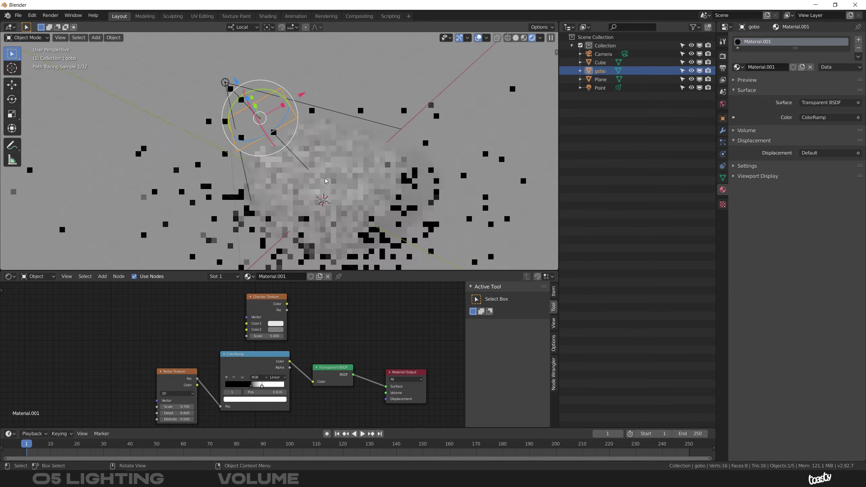
pyautogui.press('x')
pyautogui.click(324, 178)
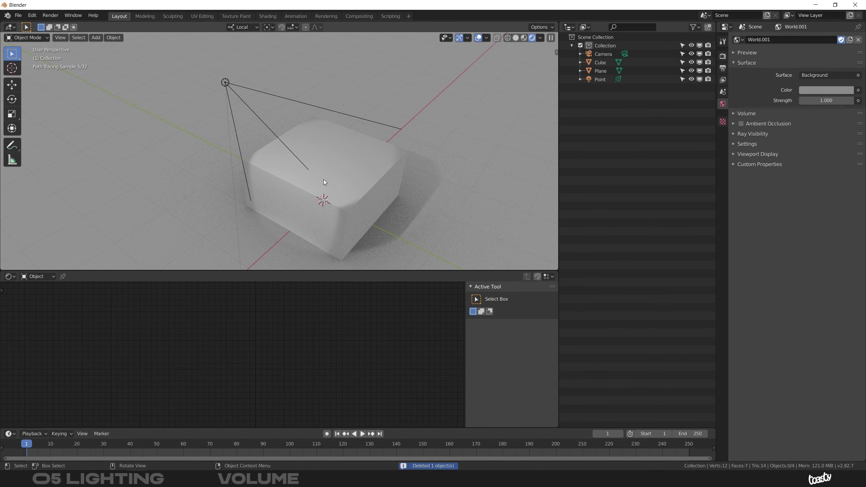
pyautogui.moveTo(324, 167)
pyautogui.mouseDown(button='middle')
pyautogui.moveTo(264, 157)
pyautogui.moveTo(260, 145)
pyautogui.moveTo(323, 164)
pyautogui.mouseUp(button='middle')
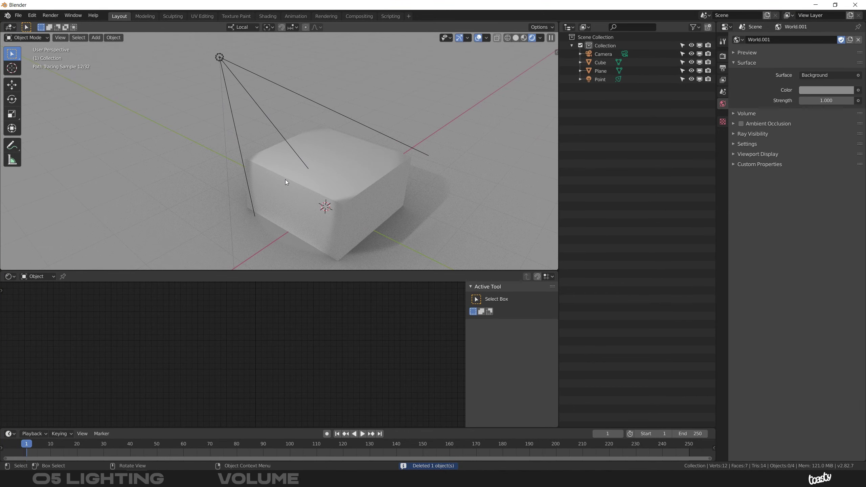
# Step: Set World strength to 0, turn off the plane's Shadow Catcher, and select the Point light
pyautogui.click(825, 101)
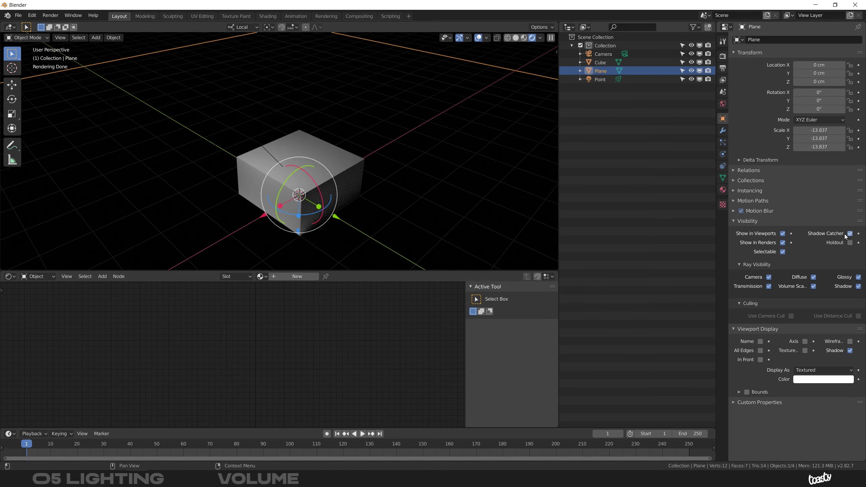
pyautogui.click(850, 233)
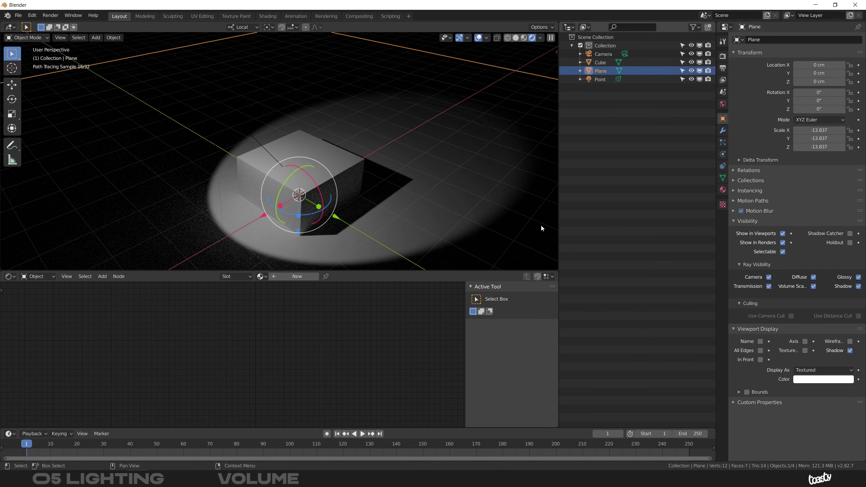
pyautogui.moveTo(316, 172)
pyautogui.mouseDown(button='middle')
pyautogui.moveTo(296, 175)
pyautogui.moveTo(316, 172)
pyautogui.moveTo(311, 162)
pyautogui.mouseUp(button='middle')
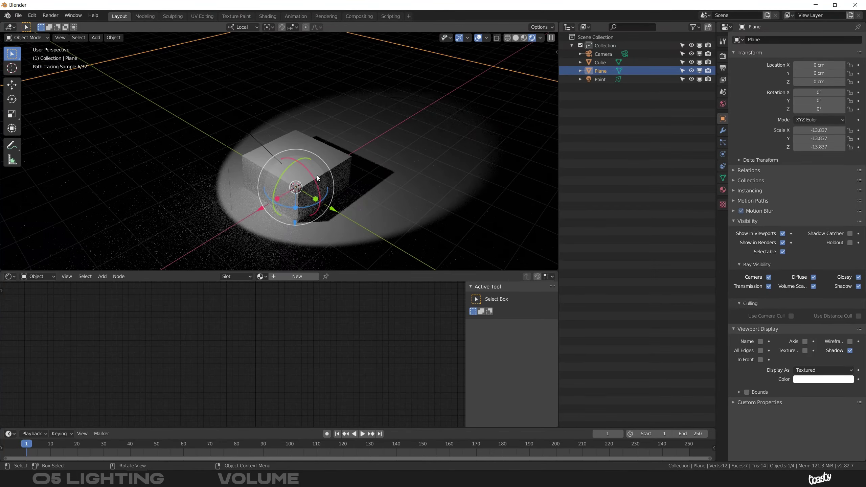
pyautogui.click(588, 80)
pyautogui.moveTo(306, 163); pyautogui.dragTo(312, 170, button='middle')
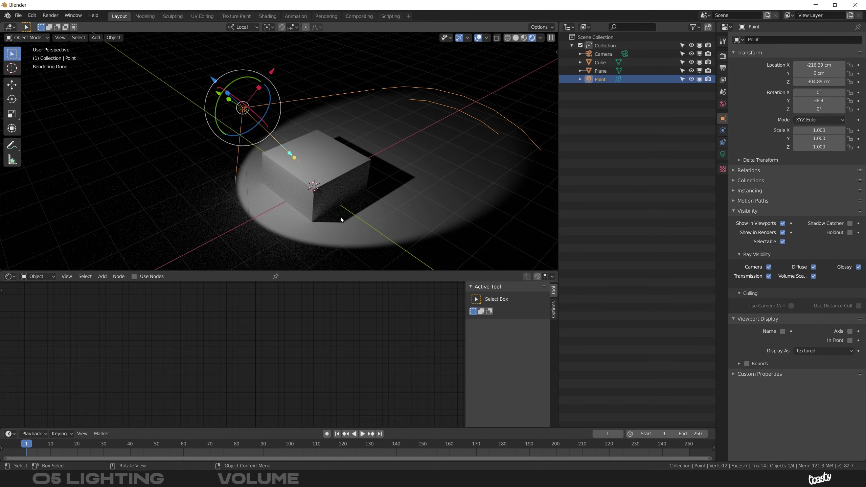
# Step: Switch the Shader Editor from Object to World to show the world's nodes
pyautogui.click(723, 106)
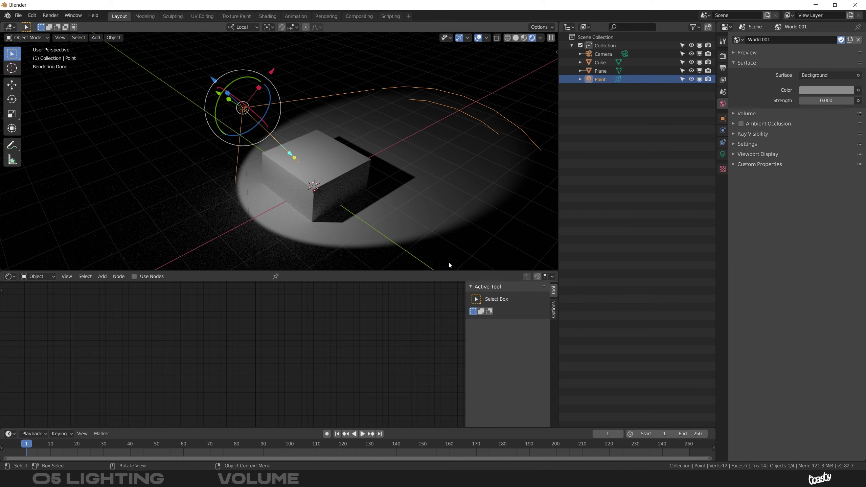
pyautogui.click(38, 277)
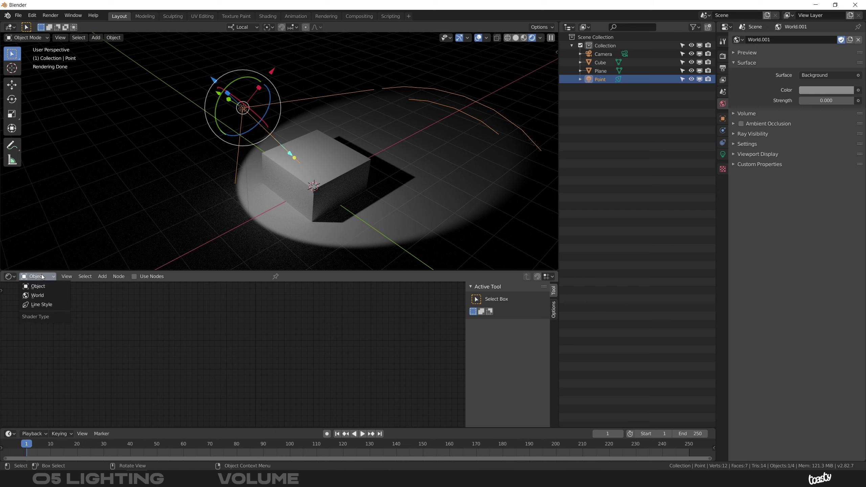
pyautogui.click(36, 296)
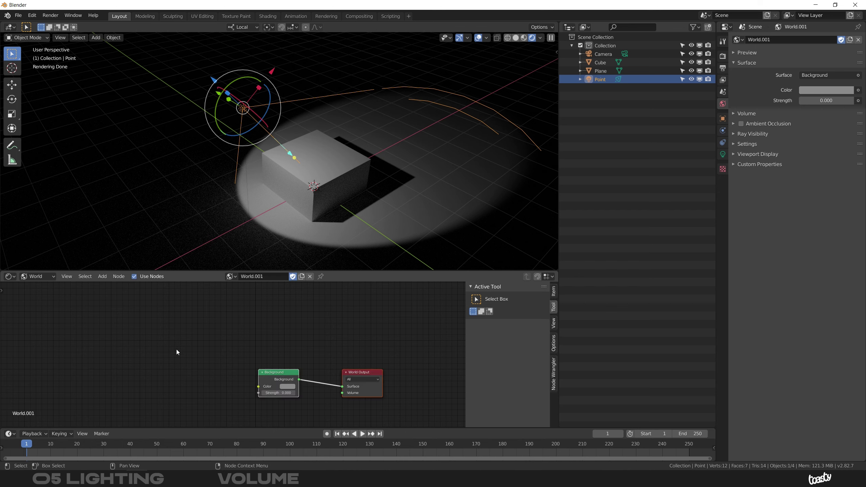
pyautogui.moveTo(259, 344); pyautogui.dragTo(225, 317, button='middle')
# Step: Pan the node view and reposition the Background and World Output nodes
pyautogui.scroll(1, 344, 353)
pyautogui.moveTo(344, 351)
pyautogui.mouseDown()
pyautogui.moveTo(357, 348)
pyautogui.moveTo(344, 309)
pyautogui.moveTo(352, 319)
pyautogui.mouseUp()
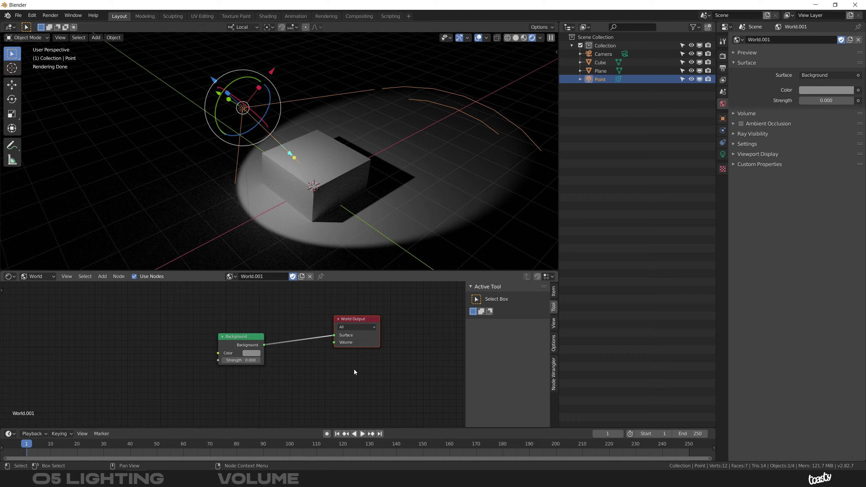
pyautogui.moveTo(343, 376); pyautogui.dragTo(322, 361, button='middle')
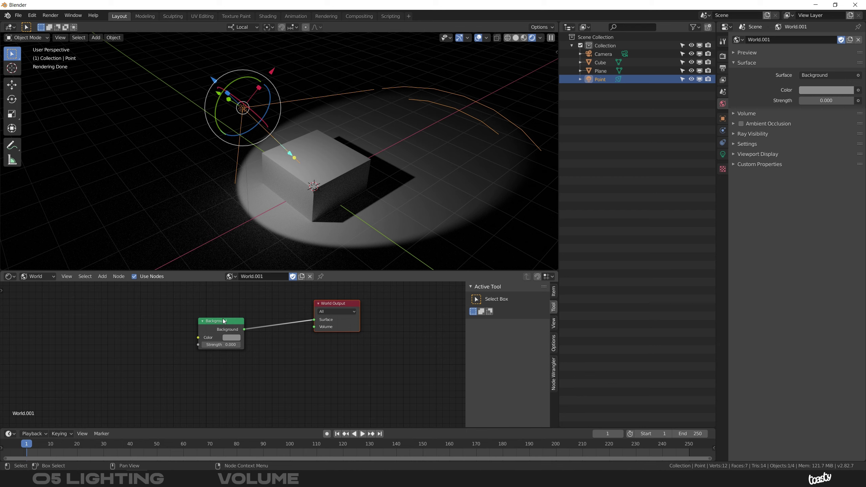
pyautogui.moveTo(243, 345); pyautogui.dragTo(228, 329)
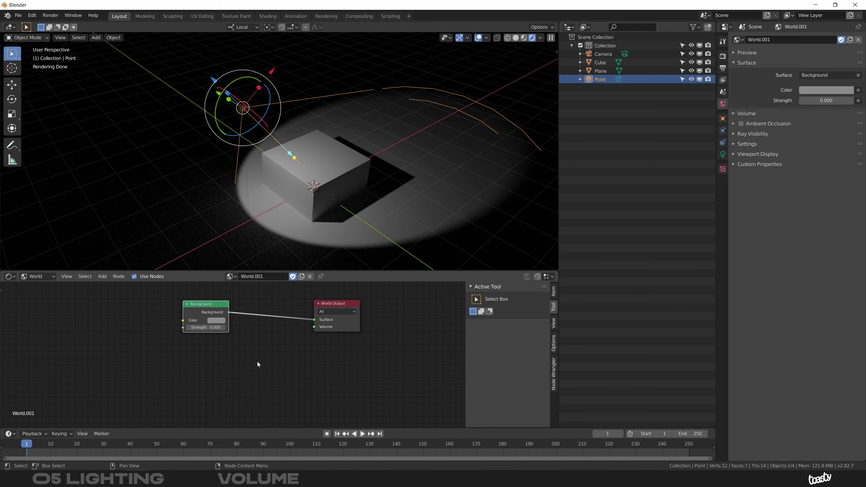
pyautogui.hotkey('shift', 'a')
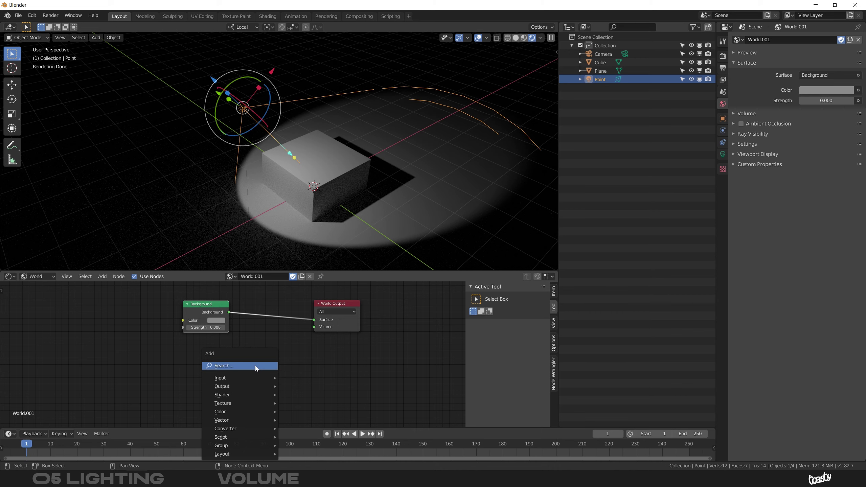
# Step: Add a Volume Scatter node by searching 'vol' and link it to World Output's Volume input
pyautogui.click(256, 366)
pyautogui.write('v')
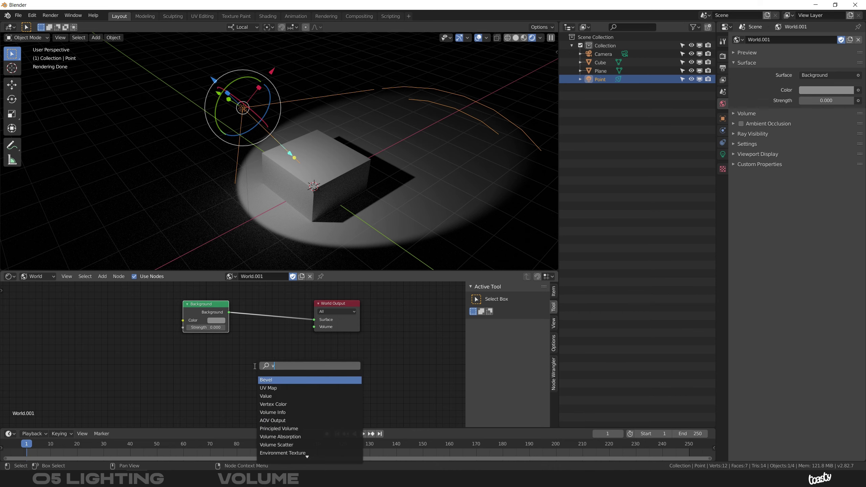
pyautogui.write('a')
pyautogui.press('BackSpace')
pyautogui.write('ol')
pyautogui.press('Down')
pyautogui.press('Down')
pyautogui.press('Down')
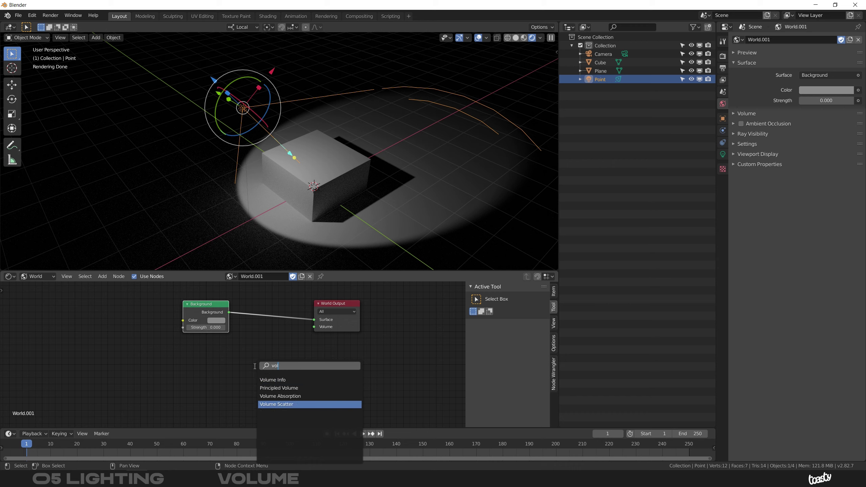
pyautogui.press('Return')
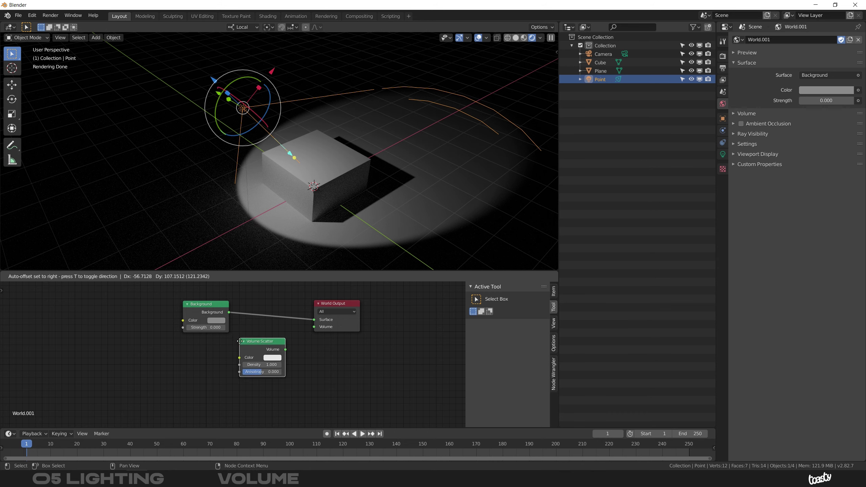
pyautogui.click(269, 348)
pyautogui.moveTo(288, 351); pyautogui.dragTo(317, 329)
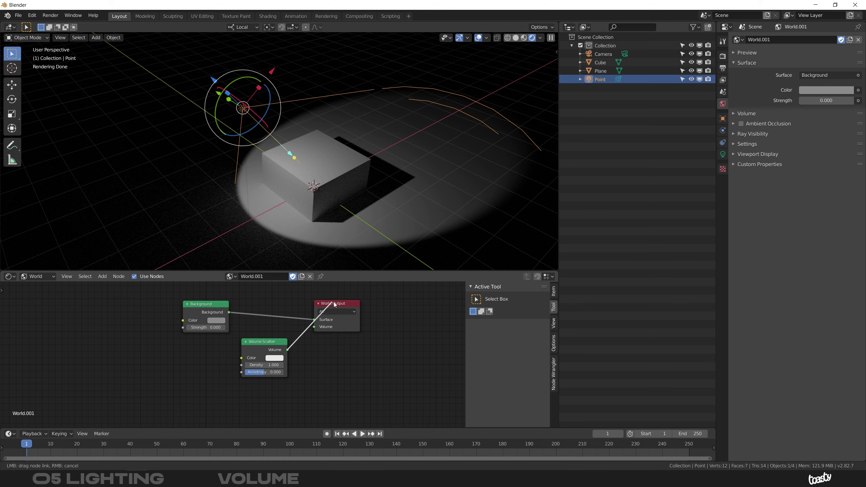
pyautogui.moveTo(315, 327); pyautogui.dragTo(316, 330)
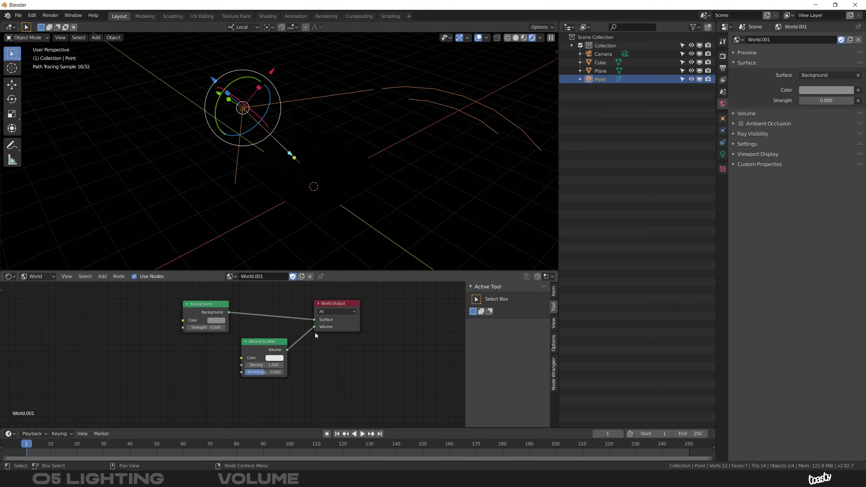
# Step: Rename the Point light to 'Spot'
pyautogui.moveTo(274, 167)
pyautogui.mouseDown(button='middle')
pyautogui.moveTo(296, 195)
pyautogui.moveTo(316, 185)
pyautogui.moveTo(277, 205)
pyautogui.moveTo(282, 190)
pyautogui.moveTo(291, 197)
pyautogui.mouseUp(button='middle')
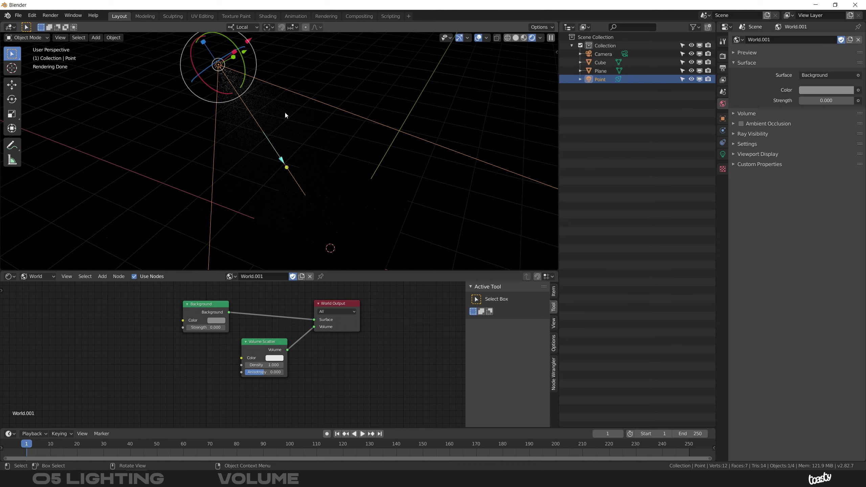
pyautogui.moveTo(242, 211)
pyautogui.mouseDown(button='middle')
pyautogui.moveTo(297, 214)
pyautogui.moveTo(292, 202)
pyautogui.mouseUp(button='middle')
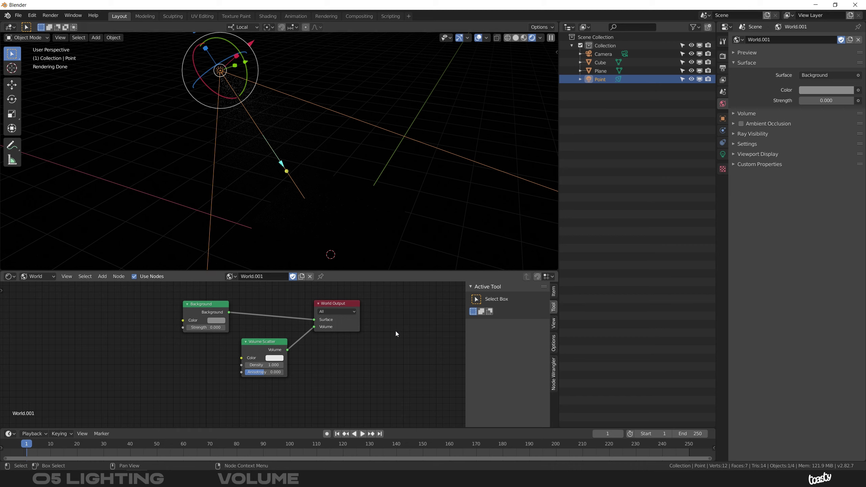
pyautogui.doubleClick(601, 80)
pyautogui.write('Spot')
pyautogui.press('Return')
# Step: Set the Spot light's power to 1000 W
pyautogui.click(722, 154)
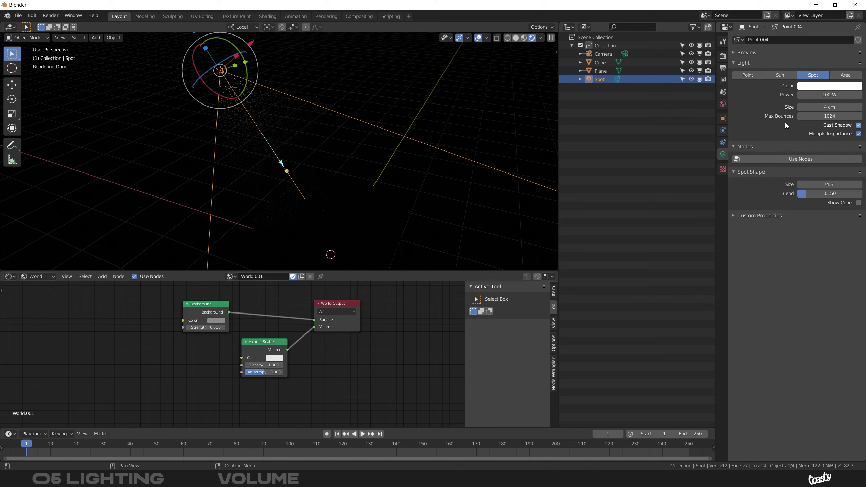
pyautogui.click(820, 95)
pyautogui.write('1000')
pyautogui.press('Return')
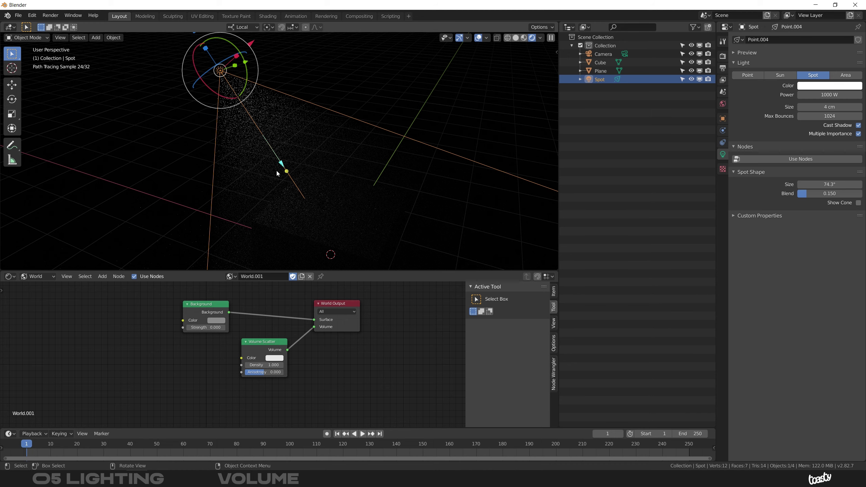
pyautogui.moveTo(305, 220)
pyautogui.mouseDown(button='middle')
pyautogui.moveTo(308, 194)
pyautogui.moveTo(257, 190)
pyautogui.moveTo(326, 202)
pyautogui.moveTo(305, 203)
pyautogui.moveTo(300, 194)
pyautogui.mouseUp(button='middle')
# Step: Reposition the spotlight and set the Volume Scatter density to 2
pyautogui.press('g')
pyautogui.click(301, 191)
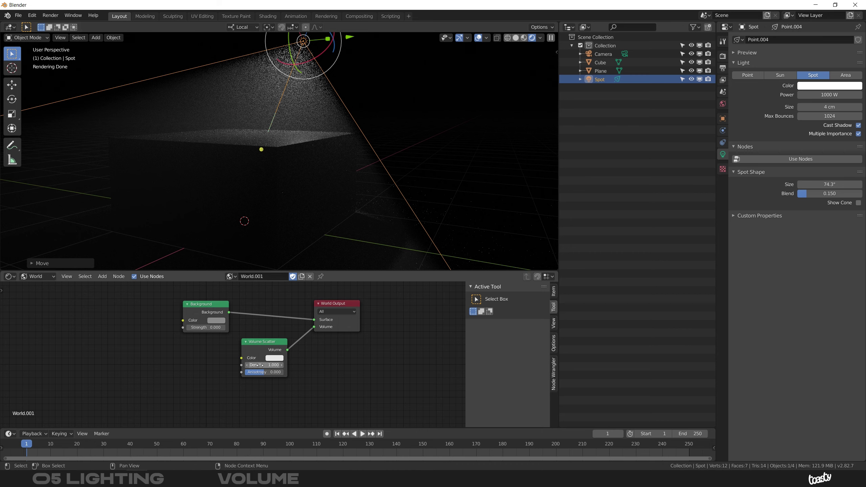
pyautogui.moveTo(258, 365); pyautogui.dragTo(269, 365)
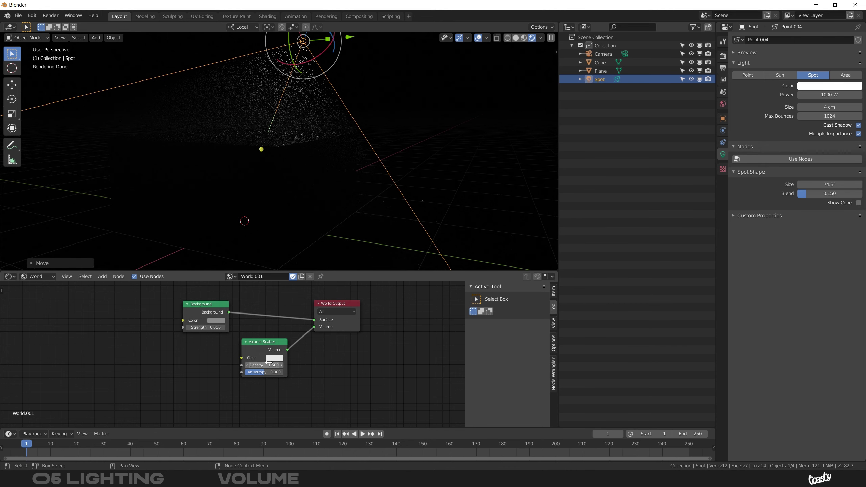
pyautogui.click(268, 365)
pyautogui.write('2')
pyautogui.press('Return')
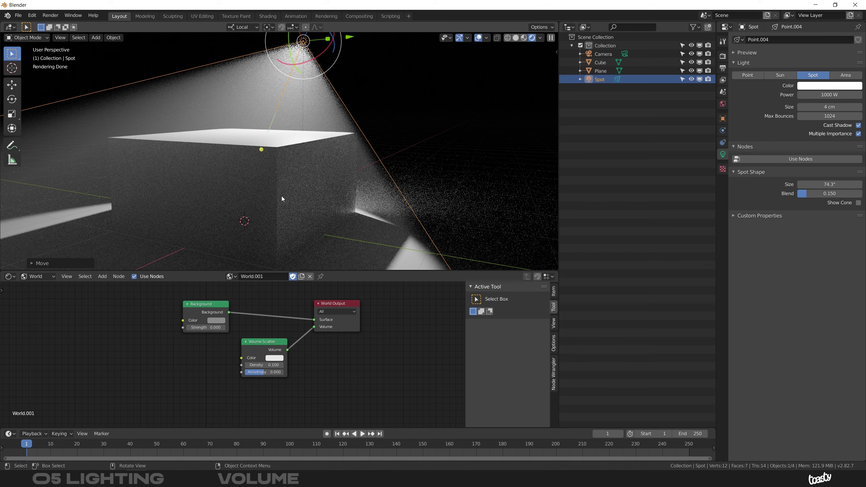
# Step: Lower the Volume Scatter density to 1.5 and inspect the scattered cone
pyautogui.click(276, 365)
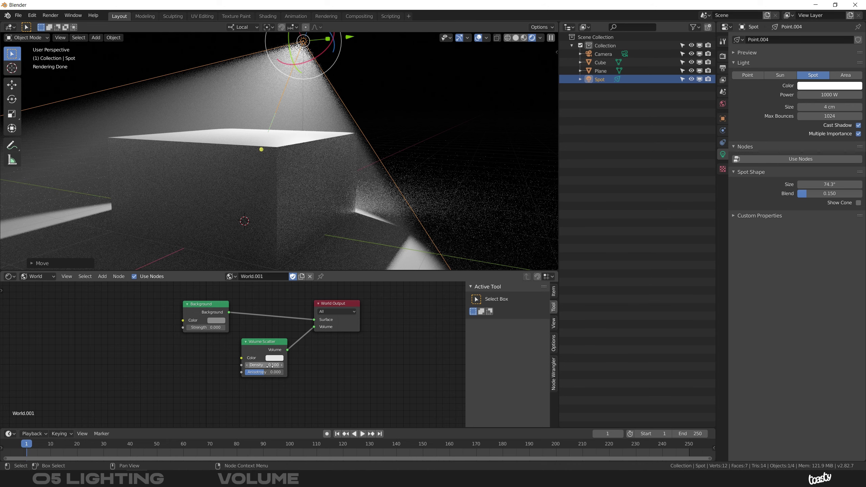
pyautogui.write('1.5')
pyautogui.press('Return')
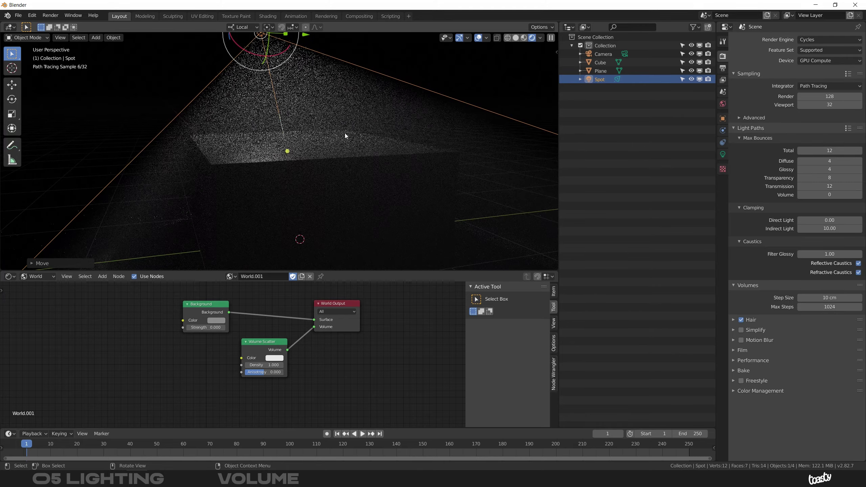
pyautogui.moveTo(345, 132)
pyautogui.mouseDown(button='middle')
pyautogui.moveTo(274, 132)
pyautogui.moveTo(333, 139)
pyautogui.moveTo(308, 134)
pyautogui.mouseUp(button='middle')
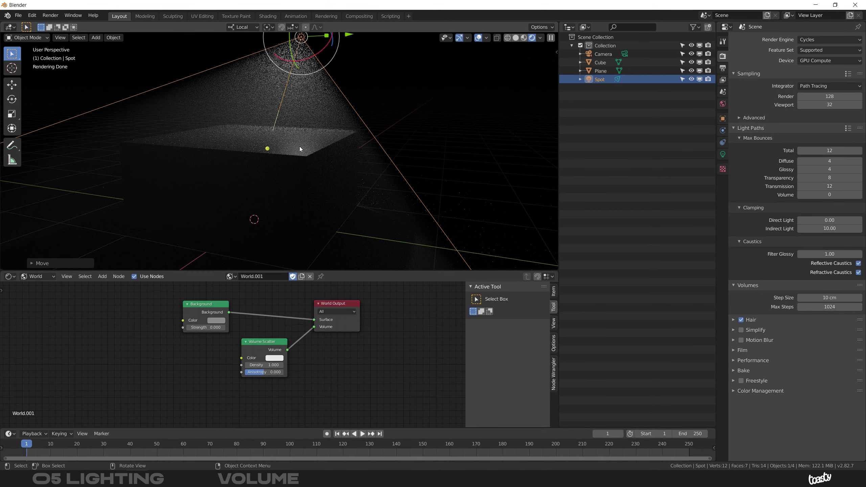
pyautogui.moveTo(331, 139); pyautogui.dragTo(375, 177, button='middle')
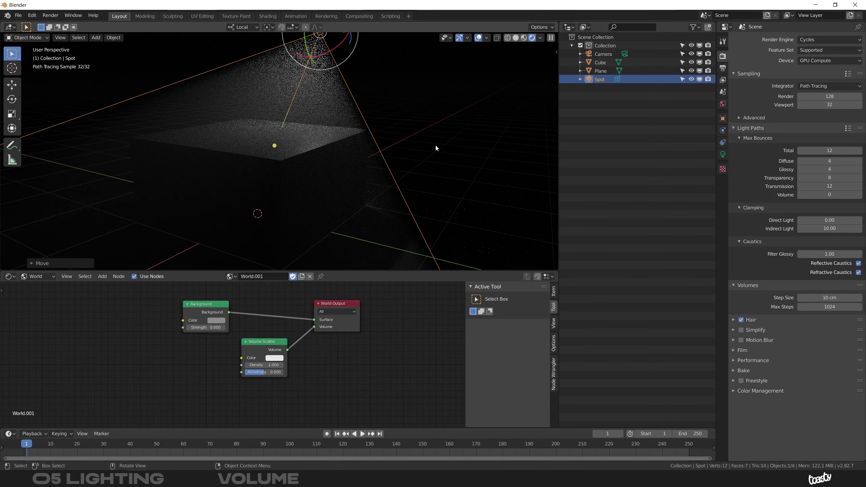
# Step: Switch the render engine to Eevee and view the volumetric cone
pyautogui.click(807, 40)
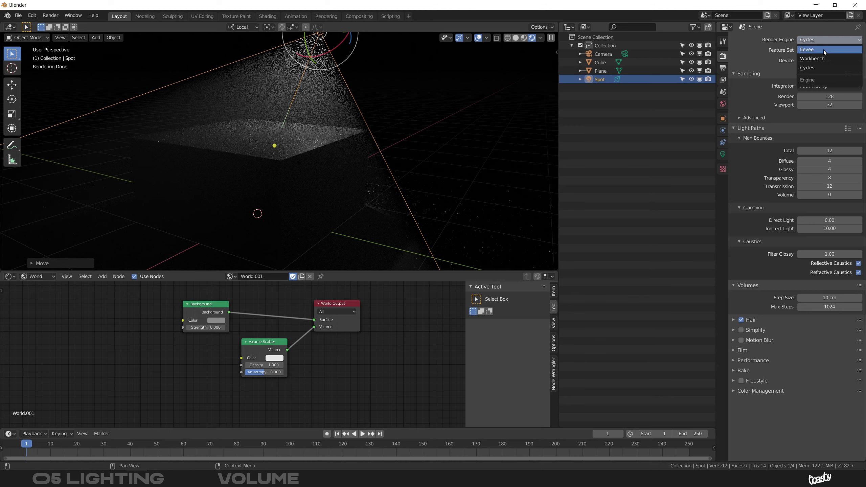
pyautogui.click(822, 50)
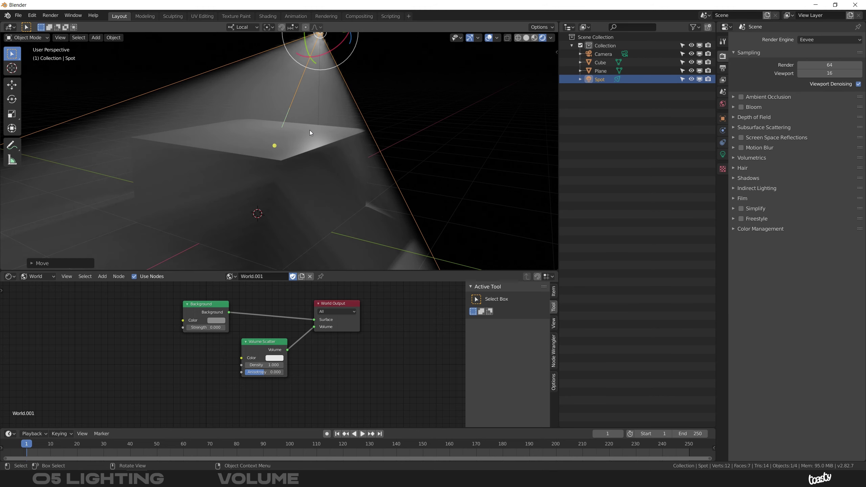
pyautogui.moveTo(321, 136); pyautogui.dragTo(341, 123, button='middle')
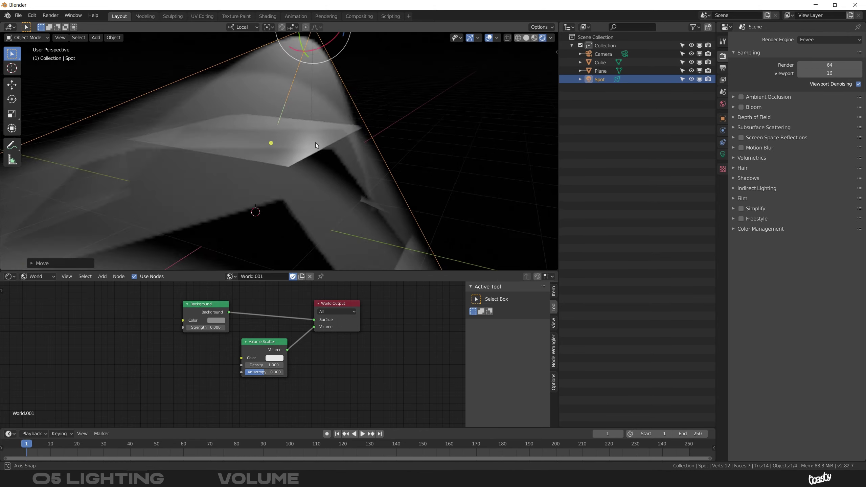
pyautogui.moveTo(340, 123); pyautogui.dragTo(319, 134, button='middle')
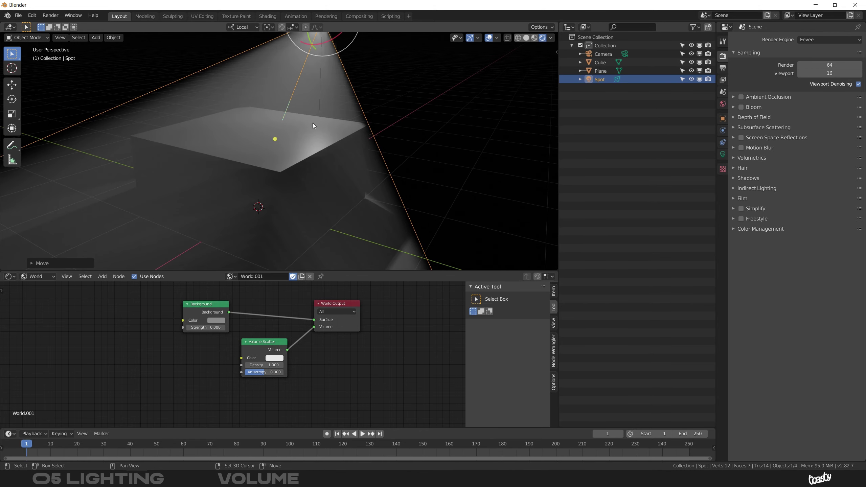
pyautogui.moveTo(279, 89); pyautogui.dragTo(315, 191, button='middle')
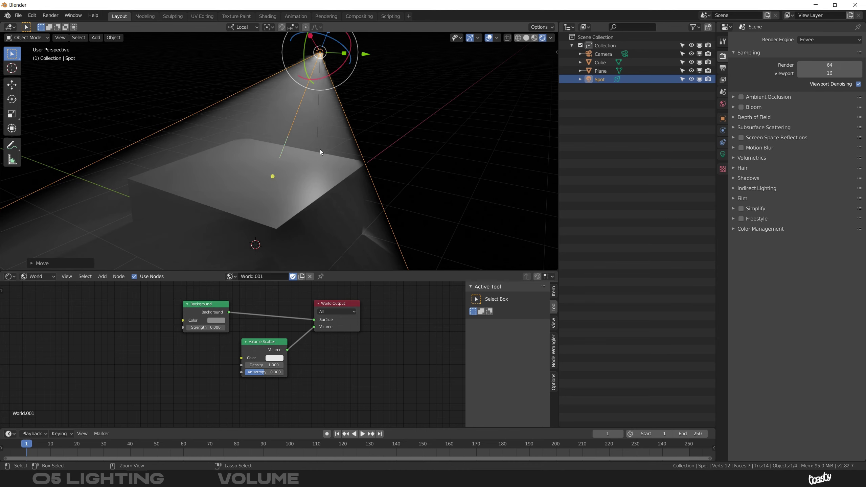
pyautogui.moveTo(319, 151); pyautogui.dragTo(321, 169, button='middle')
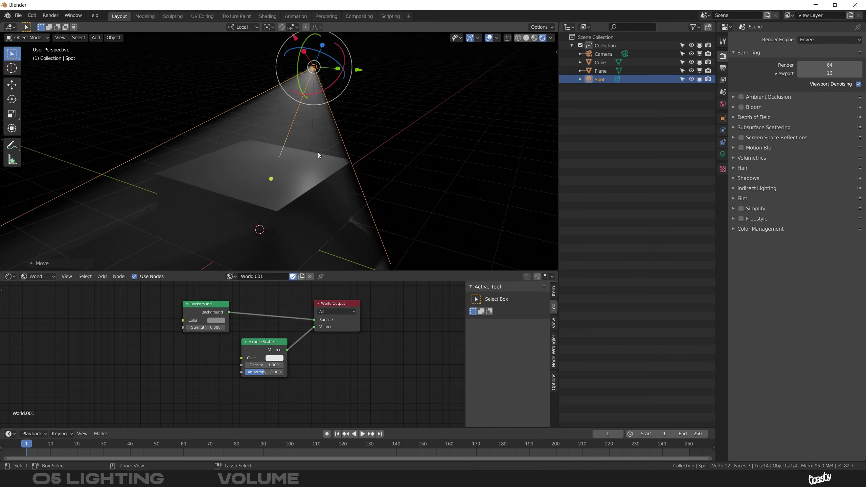
# Step: Move and tilt the spotlight so its beam shines down onto the cube
pyautogui.moveTo(297, 165); pyautogui.dragTo(325, 159, button='middle')
pyautogui.press('g')
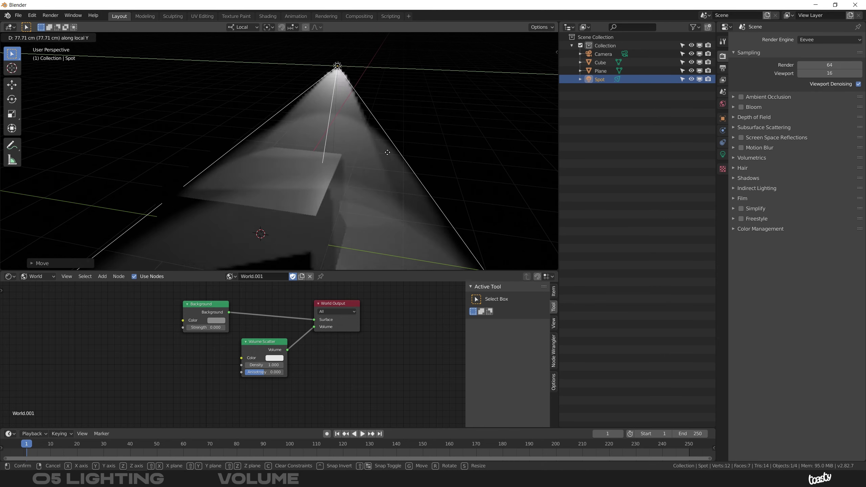
pyautogui.press('r')
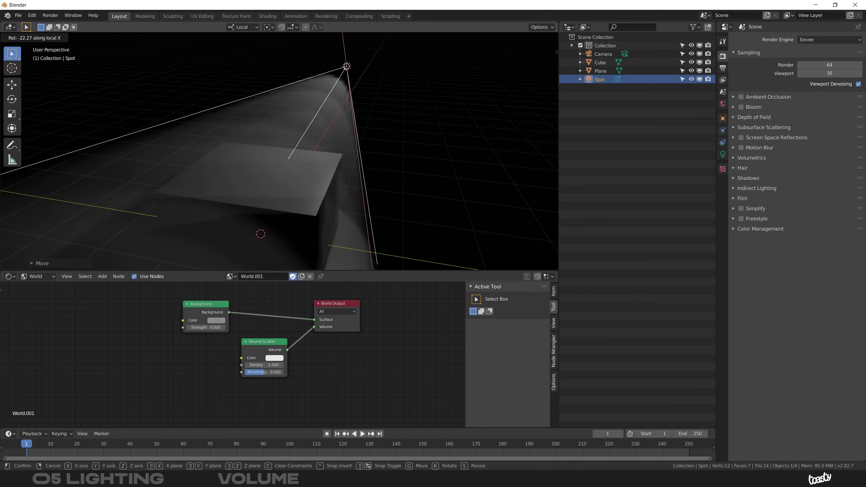
pyautogui.click(412, 201)
pyautogui.moveTo(316, 192); pyautogui.dragTo(262, 188, button='middle')
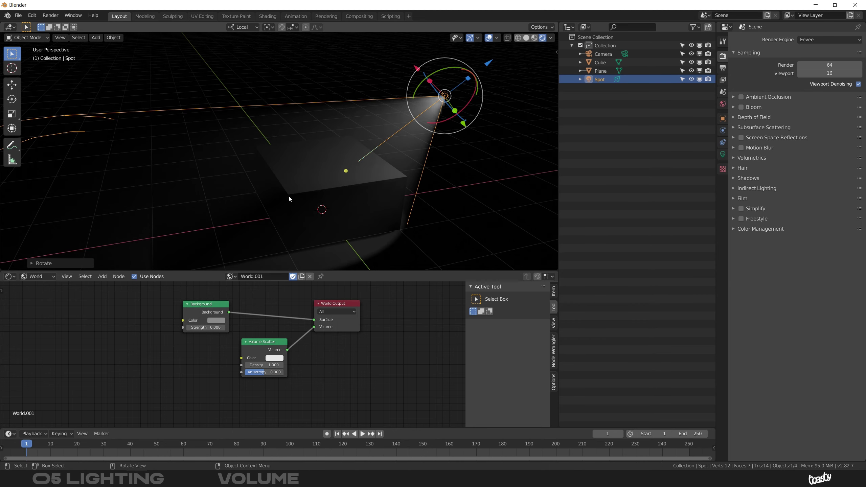
pyautogui.moveTo(338, 210)
pyautogui.keyDown('ctrl'); pyautogui.mouseDown(button='middle')
pyautogui.moveTo(339, 173)
pyautogui.moveTo(388, 165)
pyautogui.mouseUp(button='middle'); pyautogui.keyUp('ctrl')
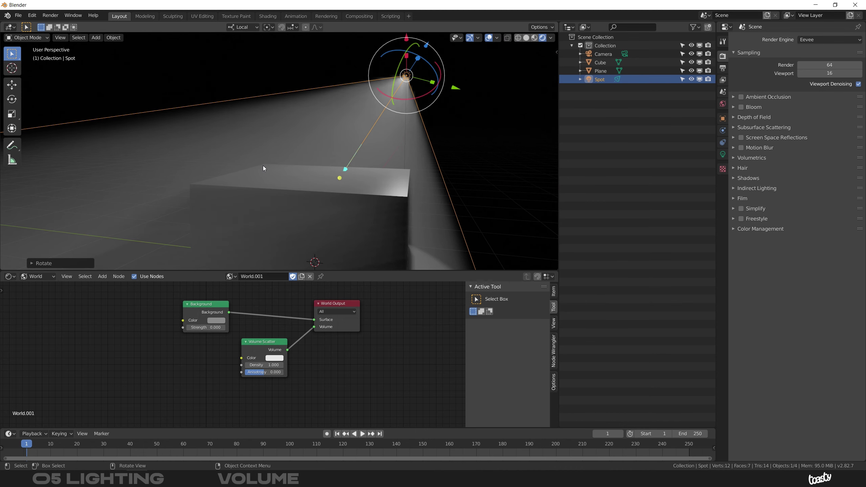
pyautogui.moveTo(265, 168); pyautogui.dragTo(314, 171, button='middle')
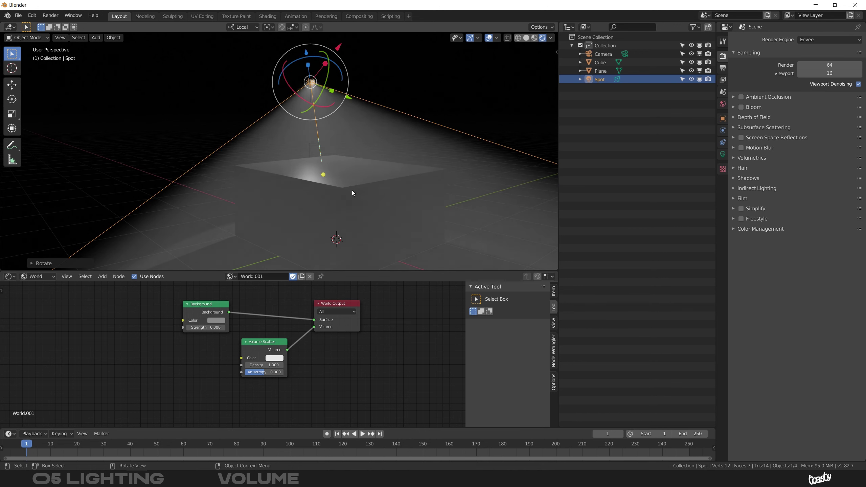
pyautogui.click(814, 40)
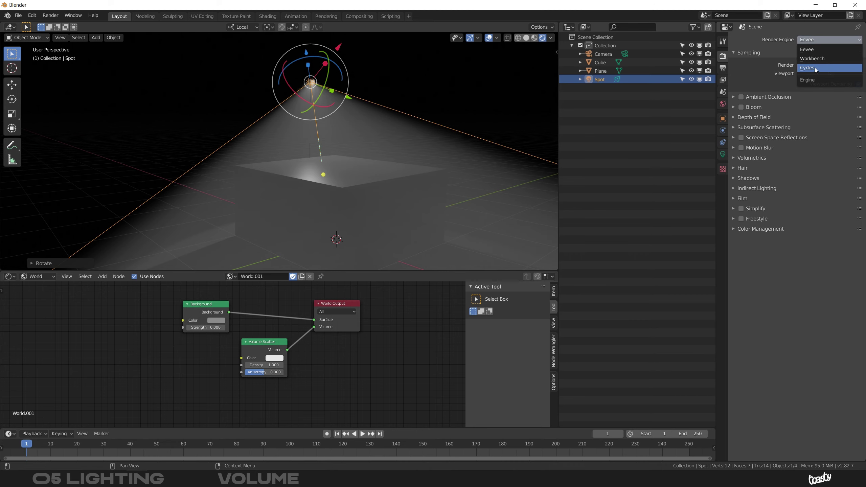
# Step: Switch back to Cycles and rearrange the Volume Scatter and World Output nodes
pyautogui.click(814, 69)
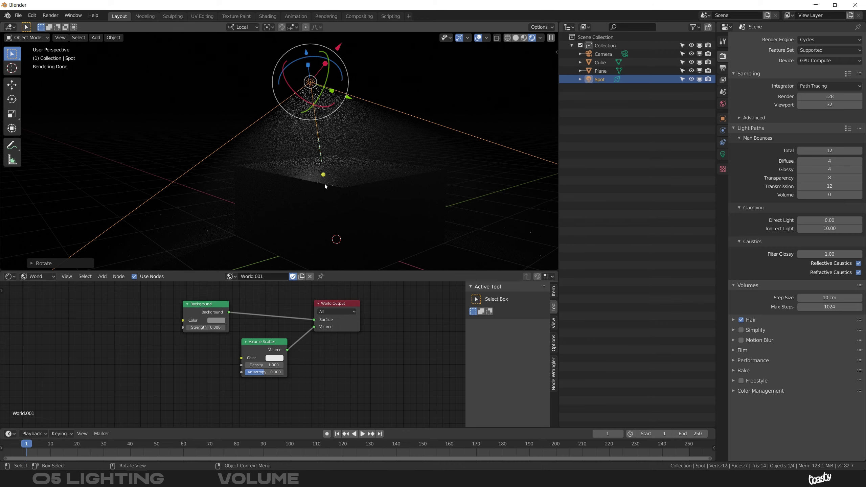
pyautogui.moveTo(367, 163); pyautogui.dragTo(398, 144, button='middle')
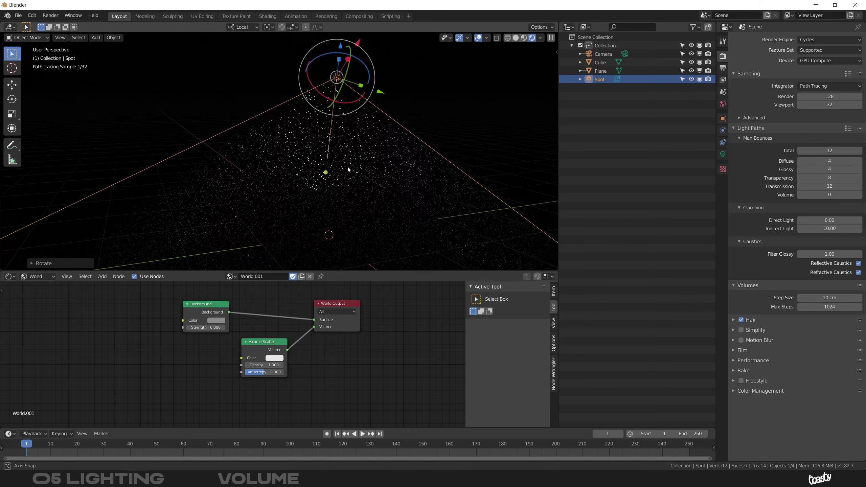
pyautogui.click(723, 104)
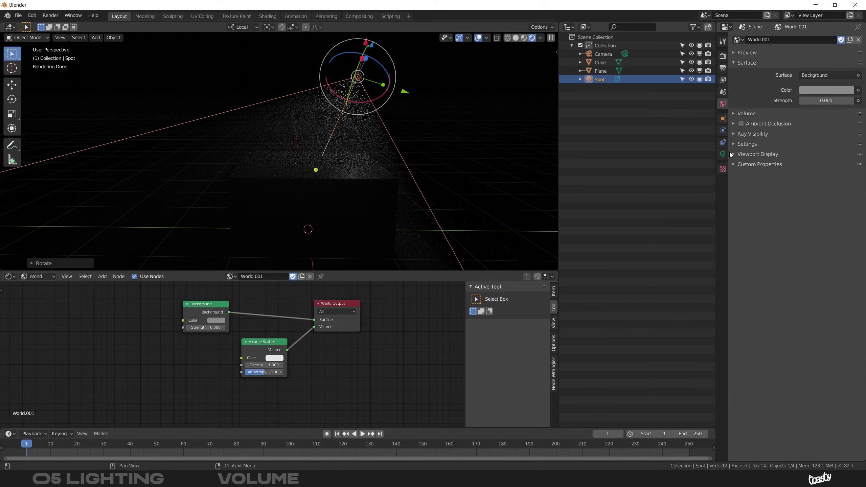
pyautogui.moveTo(268, 344); pyautogui.dragTo(229, 371)
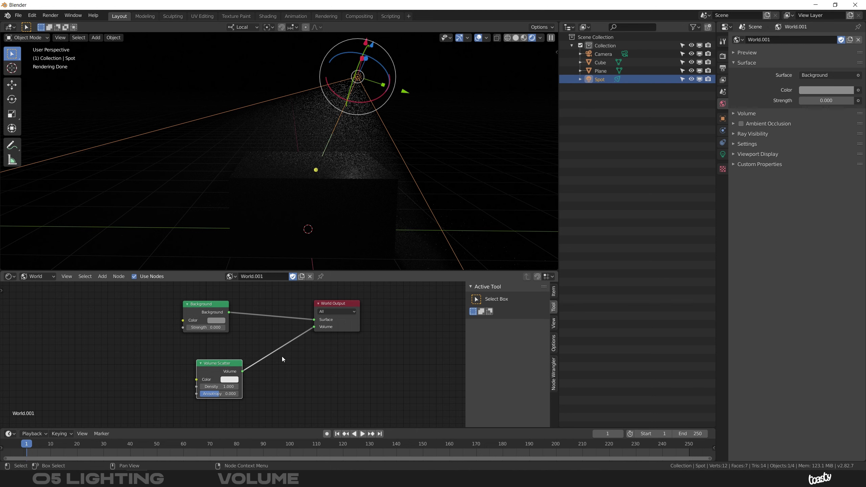
pyautogui.moveTo(333, 318); pyautogui.dragTo(335, 318)
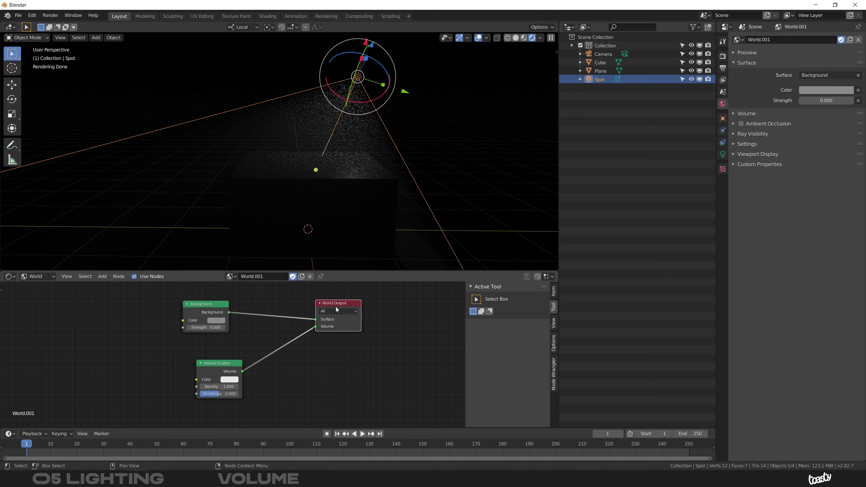
pyautogui.moveTo(332, 302); pyautogui.dragTo(327, 302)
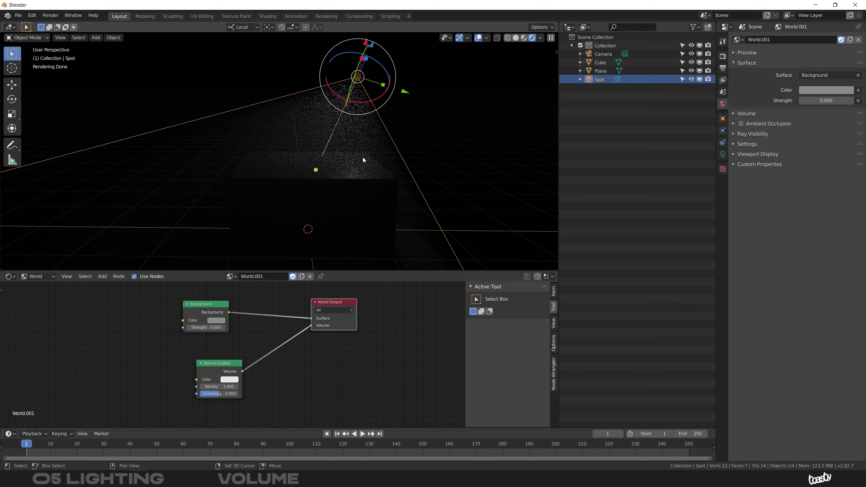
# Step: Add a new light and place it up and to the left of the cube
pyautogui.hotkey('shift', 'a')
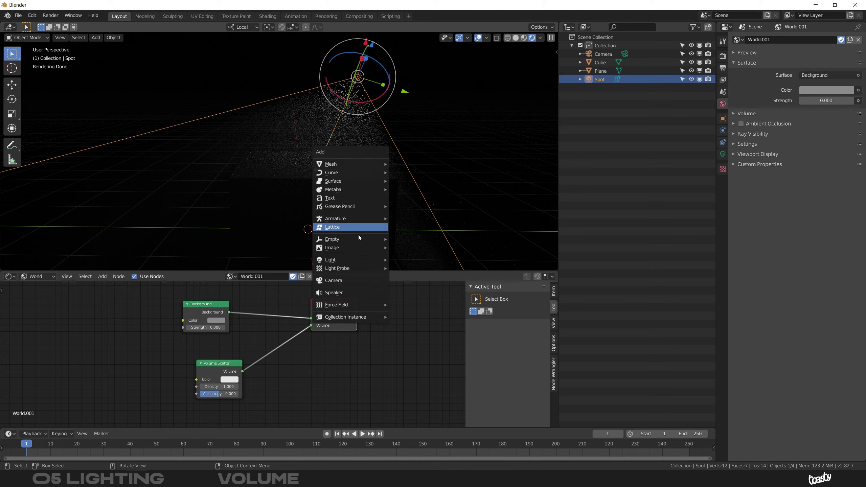
pyautogui.click(406, 259)
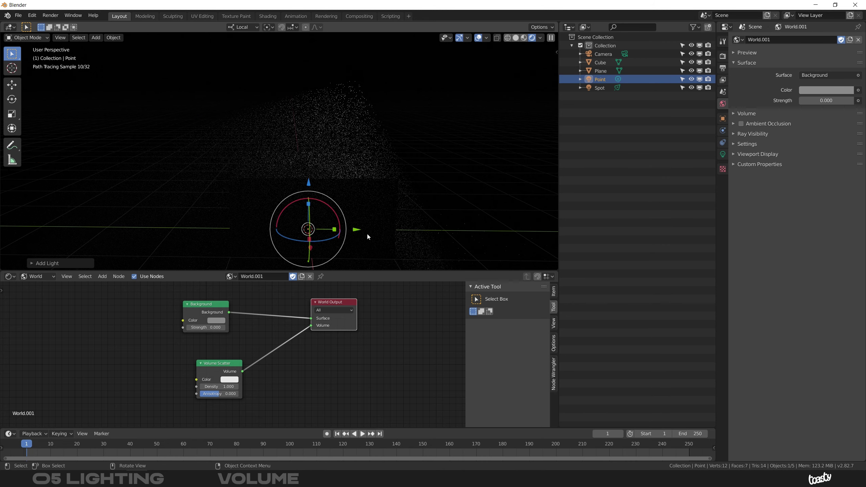
pyautogui.press('g')
pyautogui.click(247, 103)
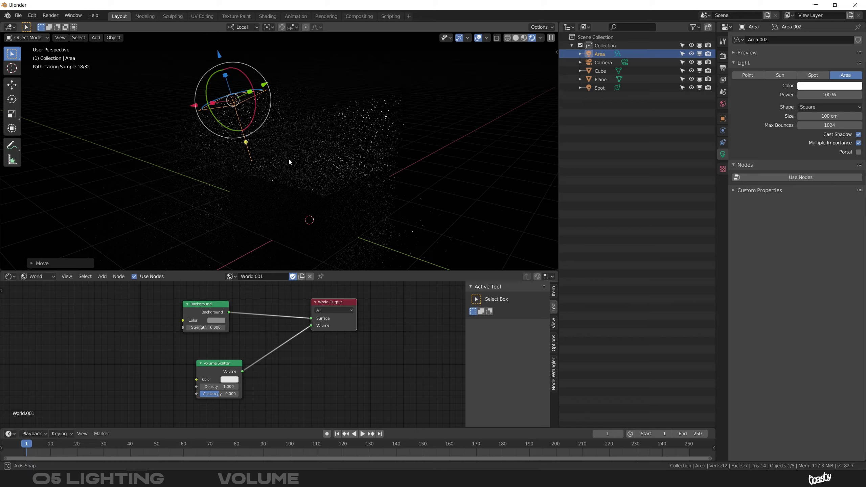
pyautogui.moveTo(288, 157)
pyautogui.mouseDown(button='middle')
pyautogui.moveTo(271, 175)
pyautogui.moveTo(305, 157)
pyautogui.mouseUp(button='middle')
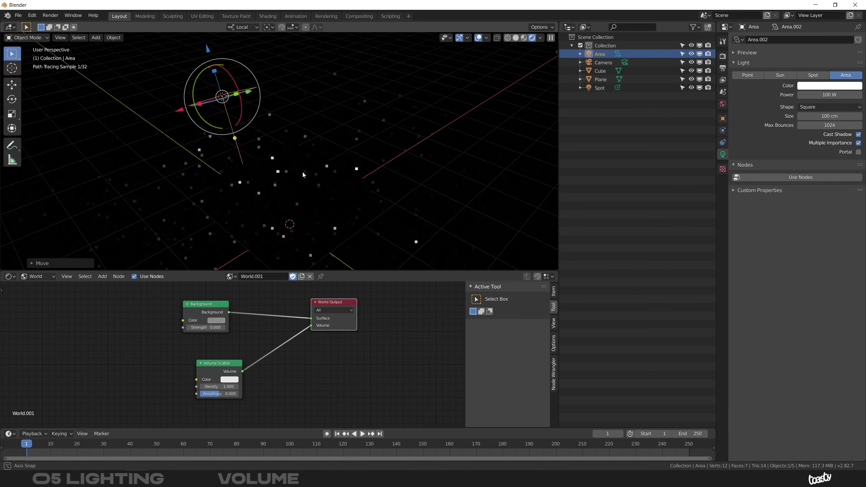
pyautogui.moveTo(296, 167); pyautogui.dragTo(315, 165, button='middle')
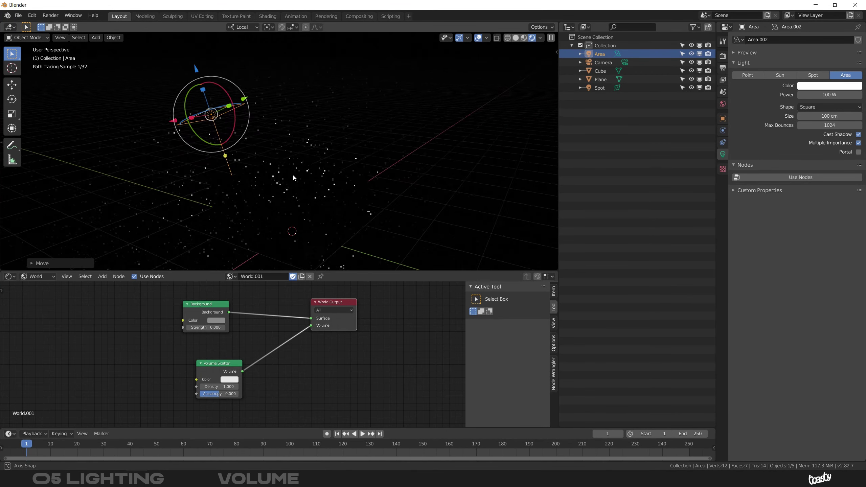
# Step: Raise the area light along its local Z axis above the cube
pyautogui.press('g')
pyautogui.press('z')
pyautogui.press('z')
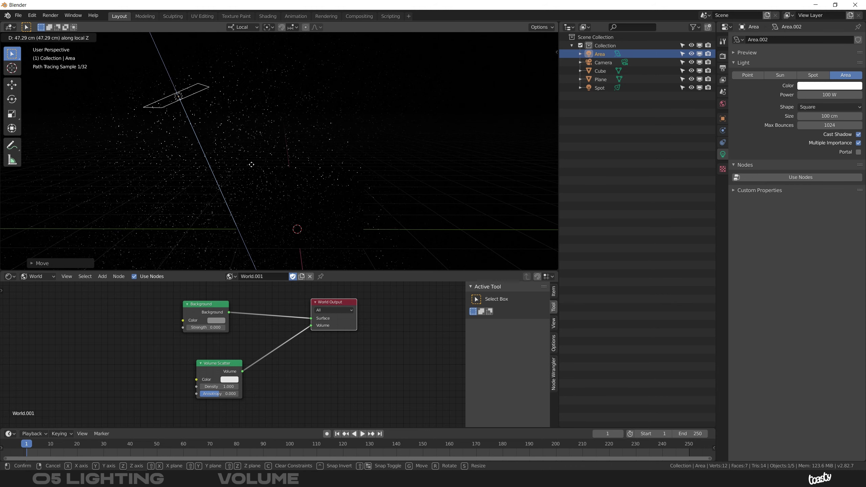
pyautogui.click(261, 165)
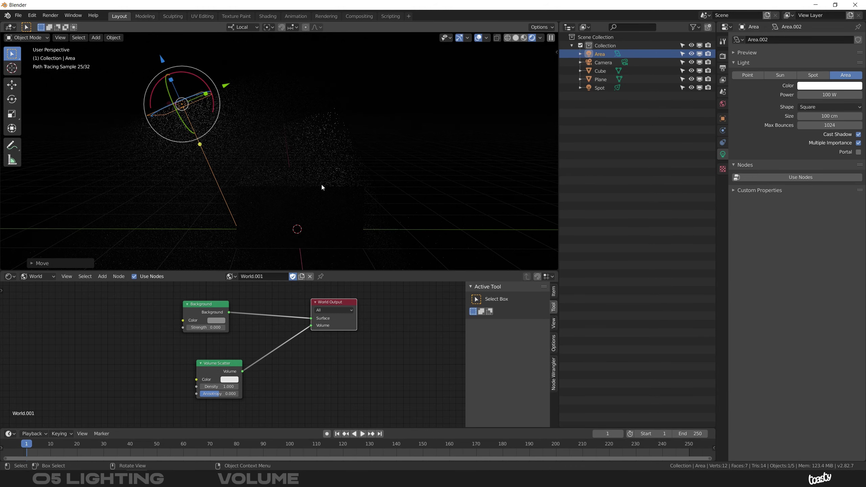
pyautogui.moveTo(322, 187); pyautogui.dragTo(281, 188, button='middle')
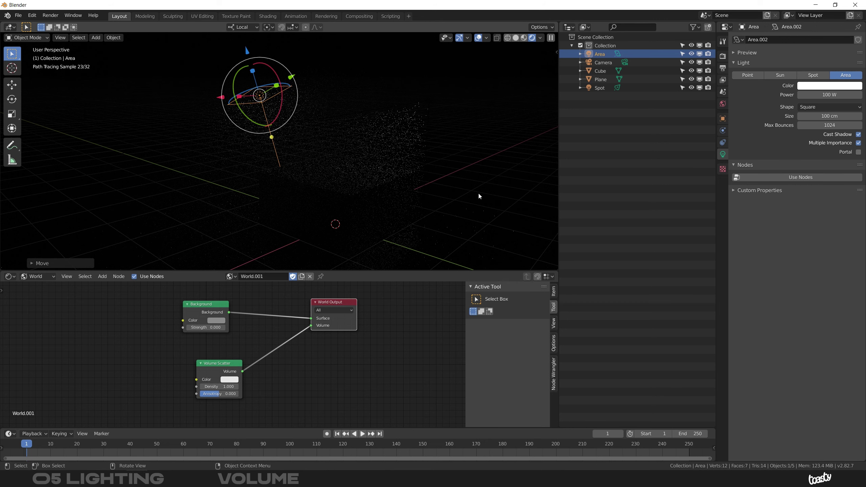